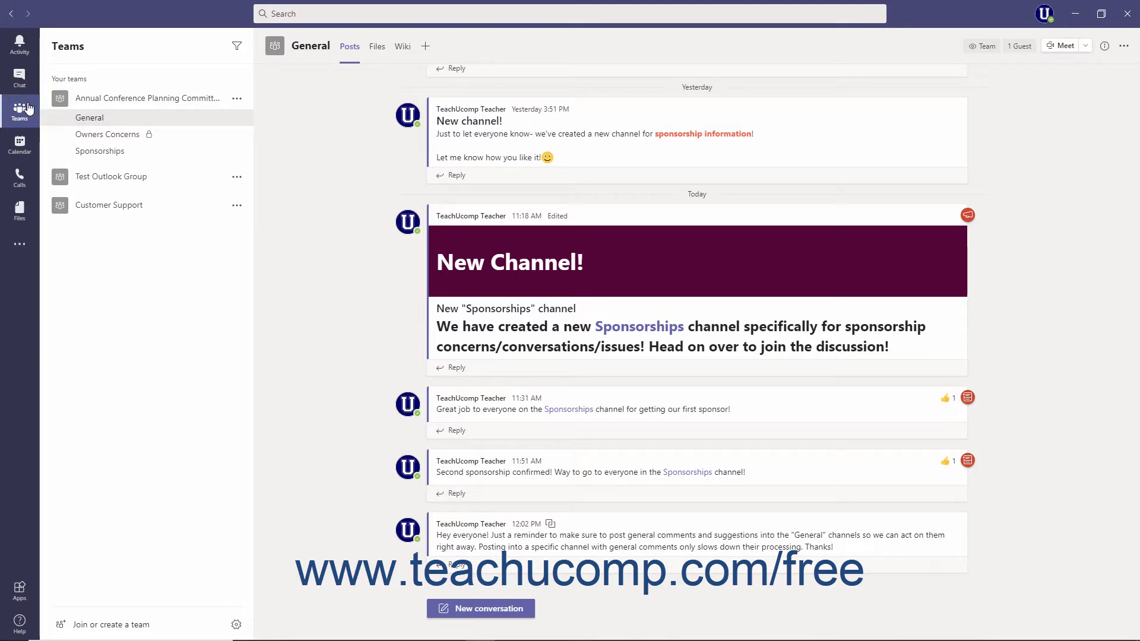
Create a tag named Team Leaders in the Annual Conference Planning Committee team containing the guest member.
{"action": "left_click", "coordinate": [237, 99]}
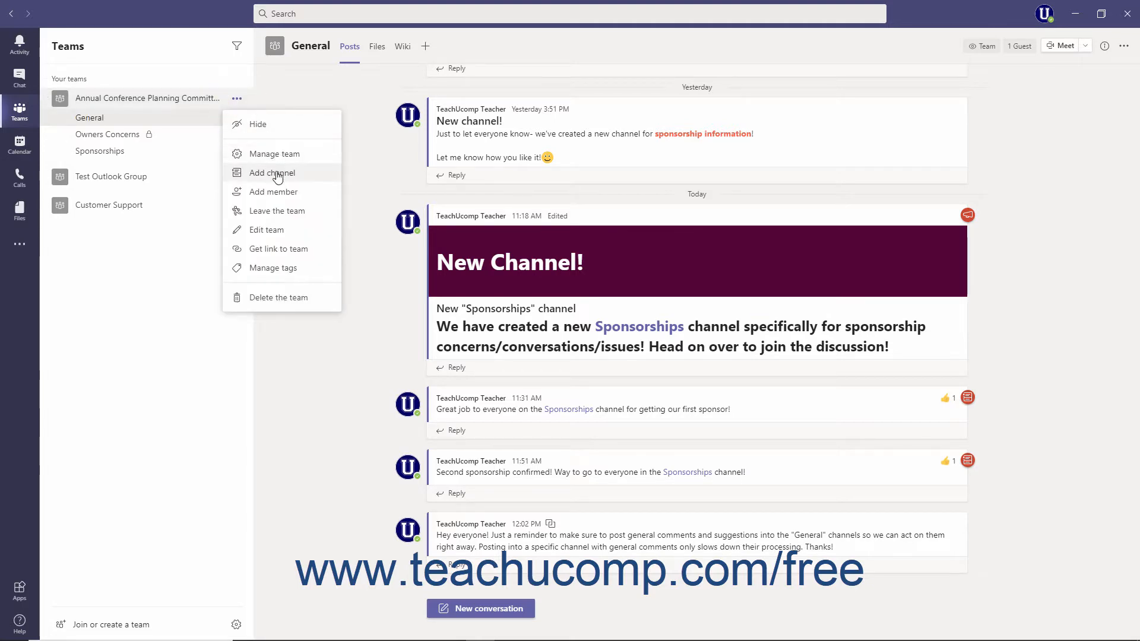
{"action": "left_click", "coordinate": [282, 270]}
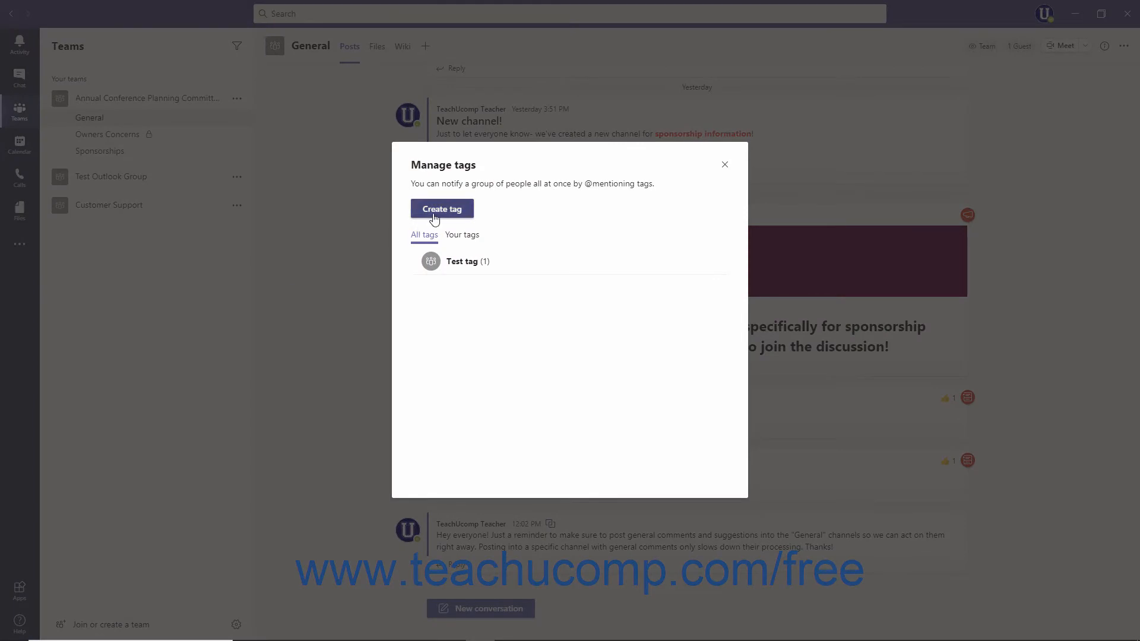
{"action": "left_click", "coordinate": [434, 219]}
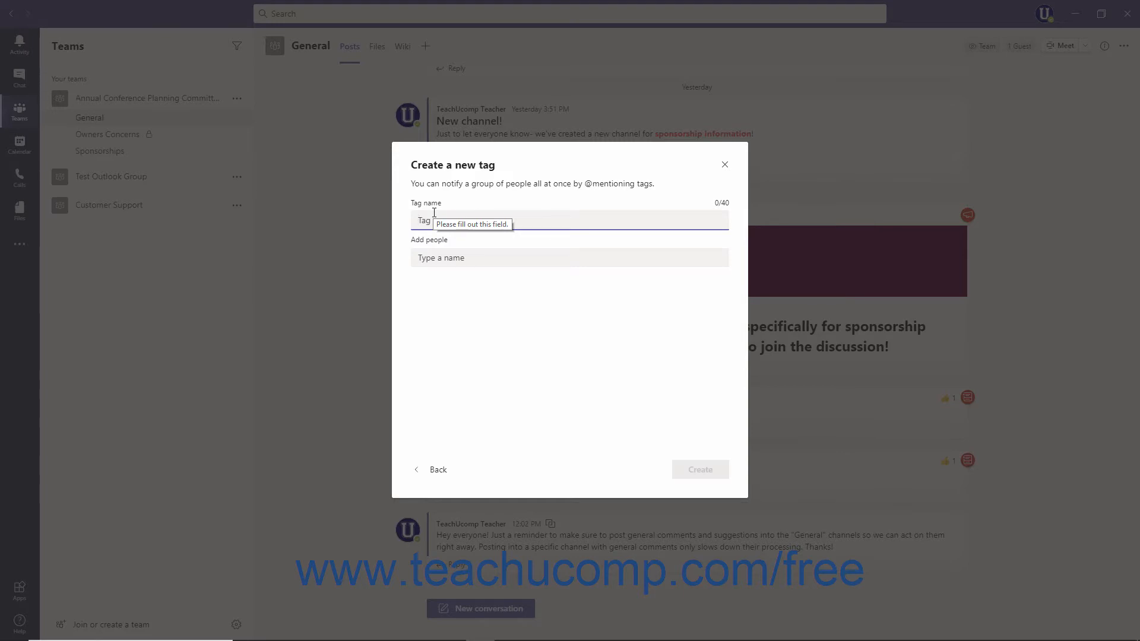
{"action": "type", "text": "Team Leaders"}
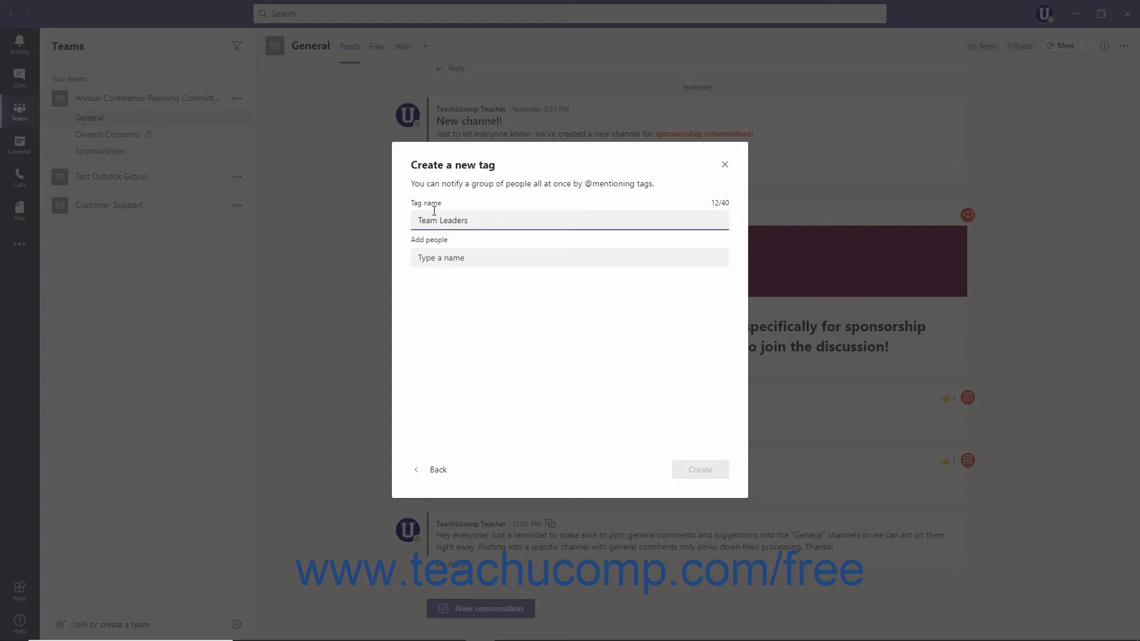
{"action": "left_click", "coordinate": [456, 257]}
{"action": "type", "text": "Jsm"}
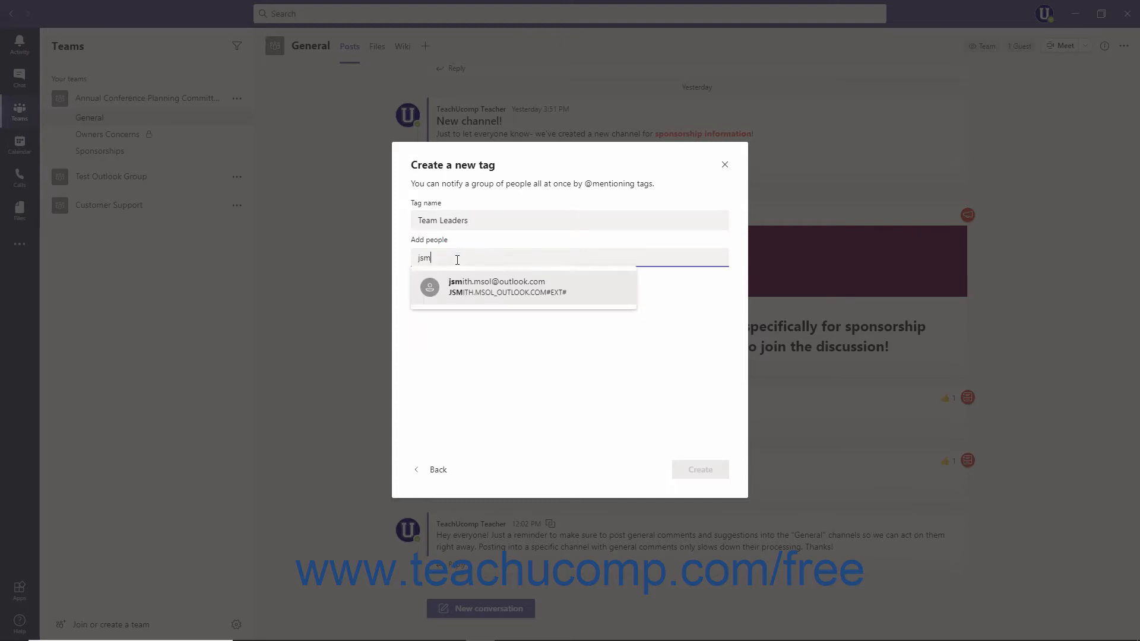
{"action": "left_click", "coordinate": [461, 284]}
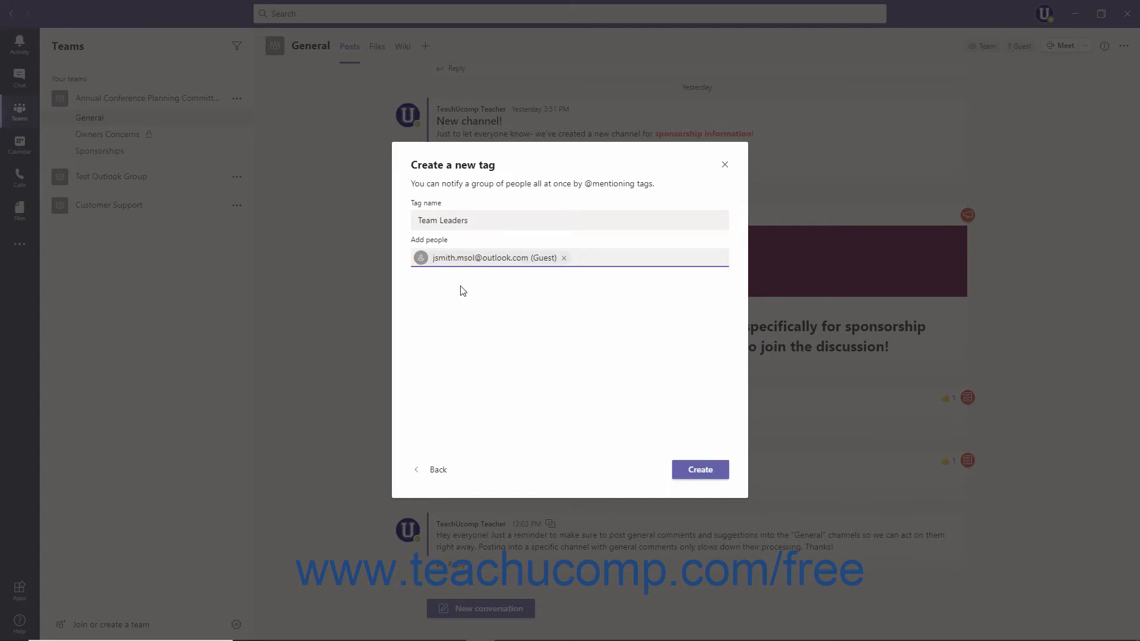
{"action": "left_click", "coordinate": [681, 475]}
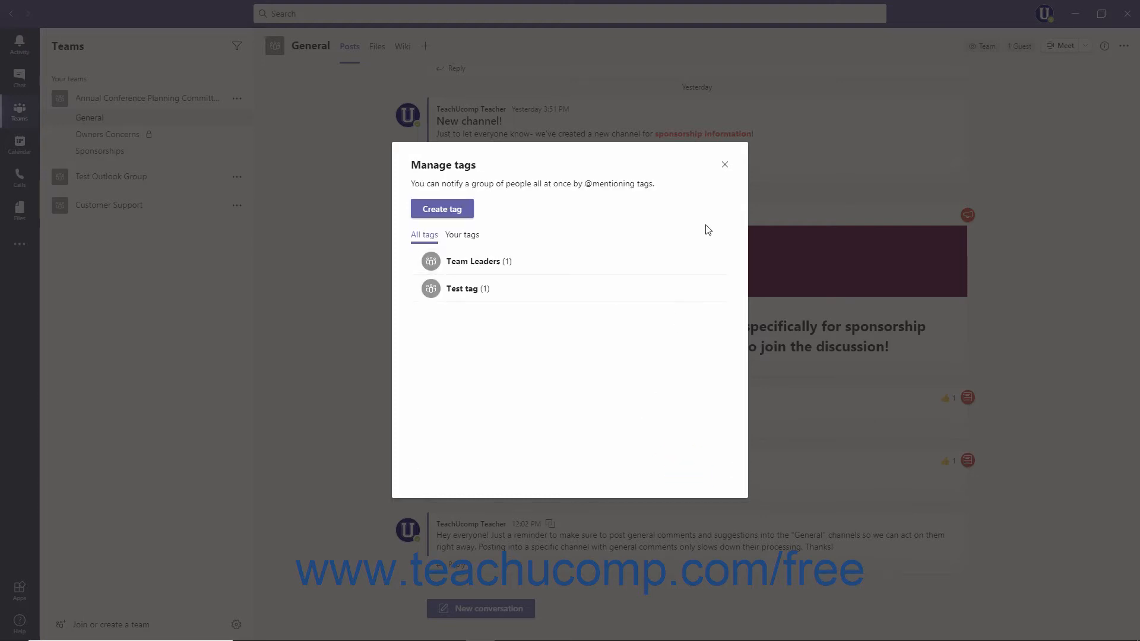
{"action": "left_click", "coordinate": [725, 166]}
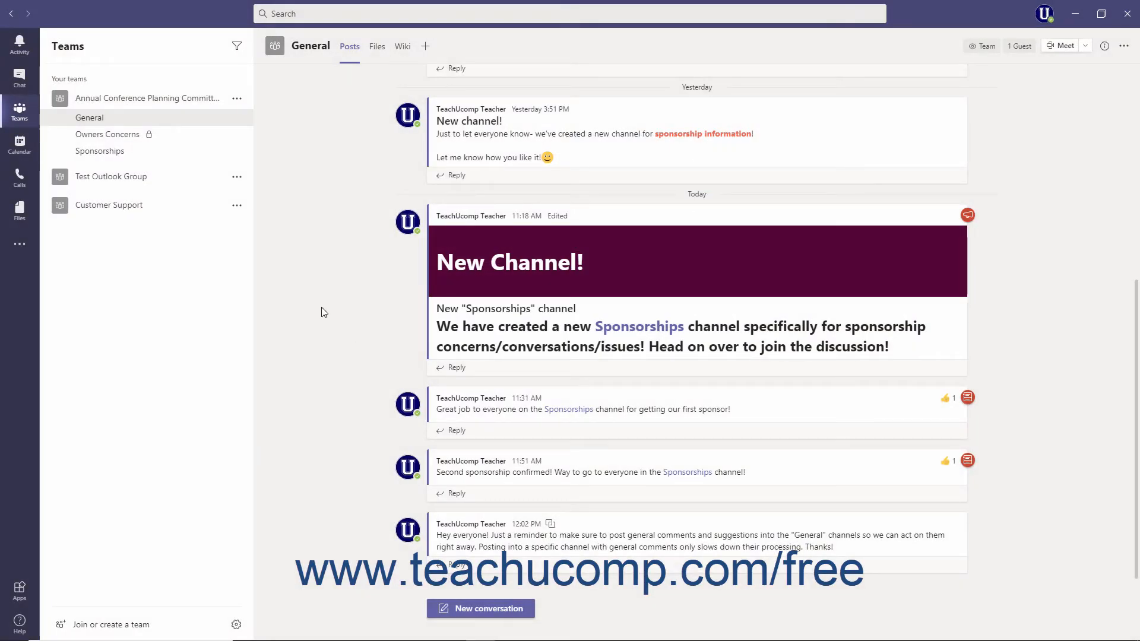
Open the team's member management and review the Owners and Members and guests lists with their tags.
{"action": "left_click", "coordinate": [241, 103]}
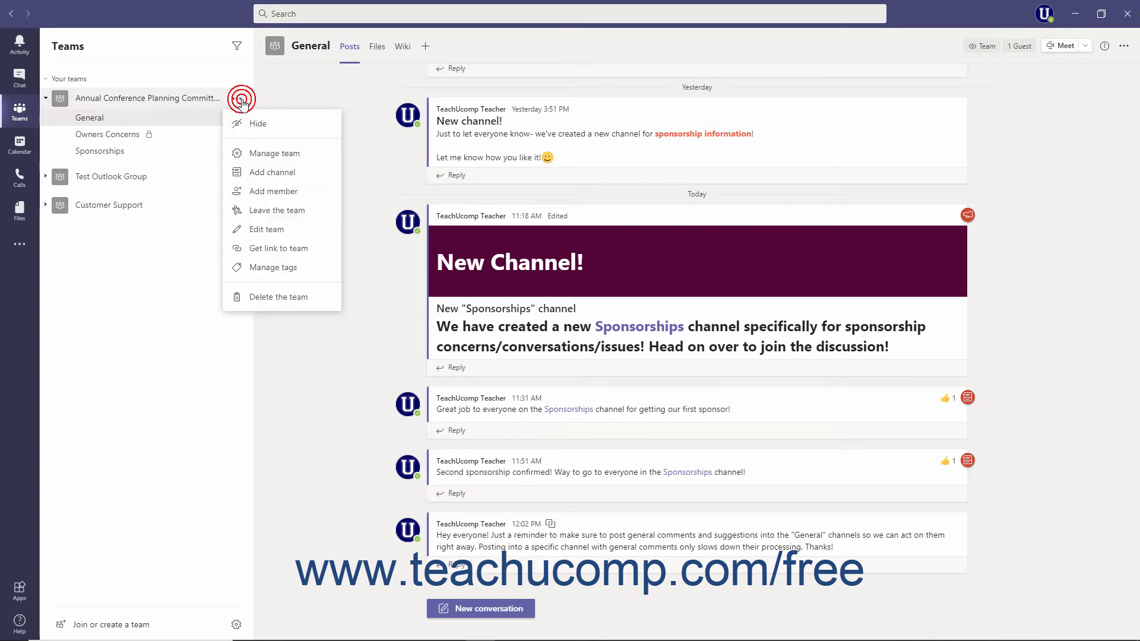
{"action": "left_click", "coordinate": [259, 154]}
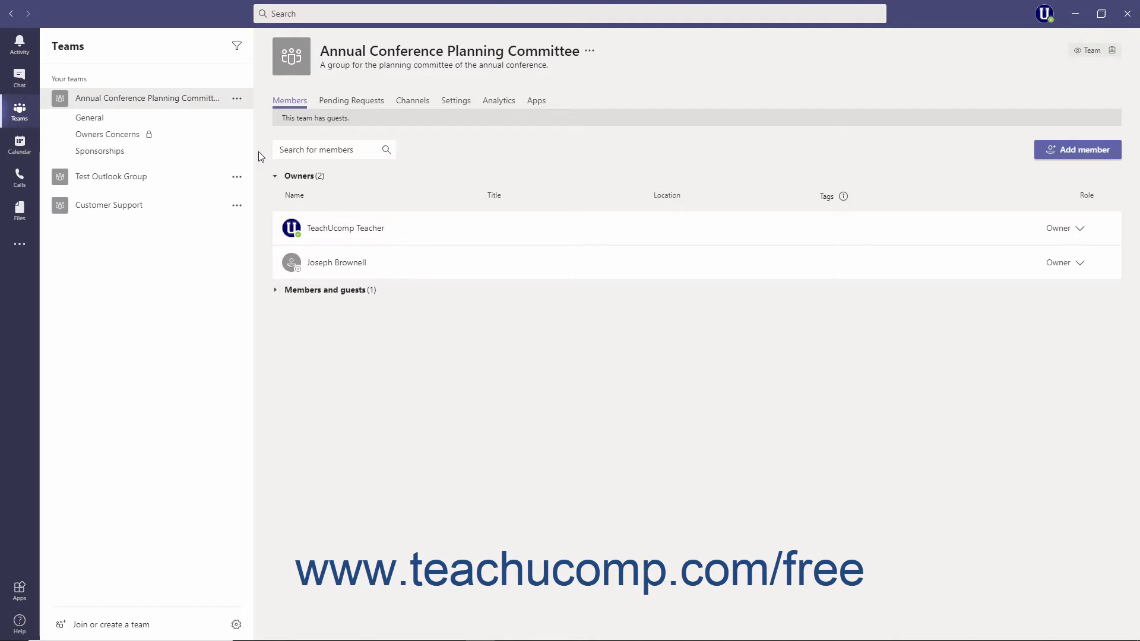
{"action": "left_click", "coordinate": [285, 177]}
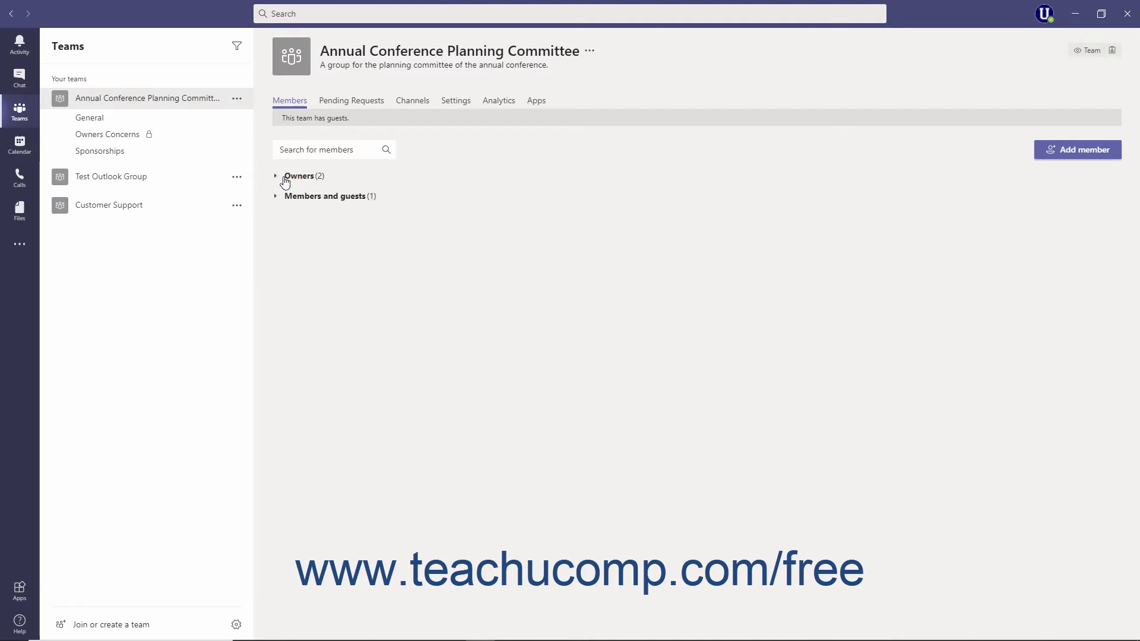
{"action": "left_click", "coordinate": [293, 202]}
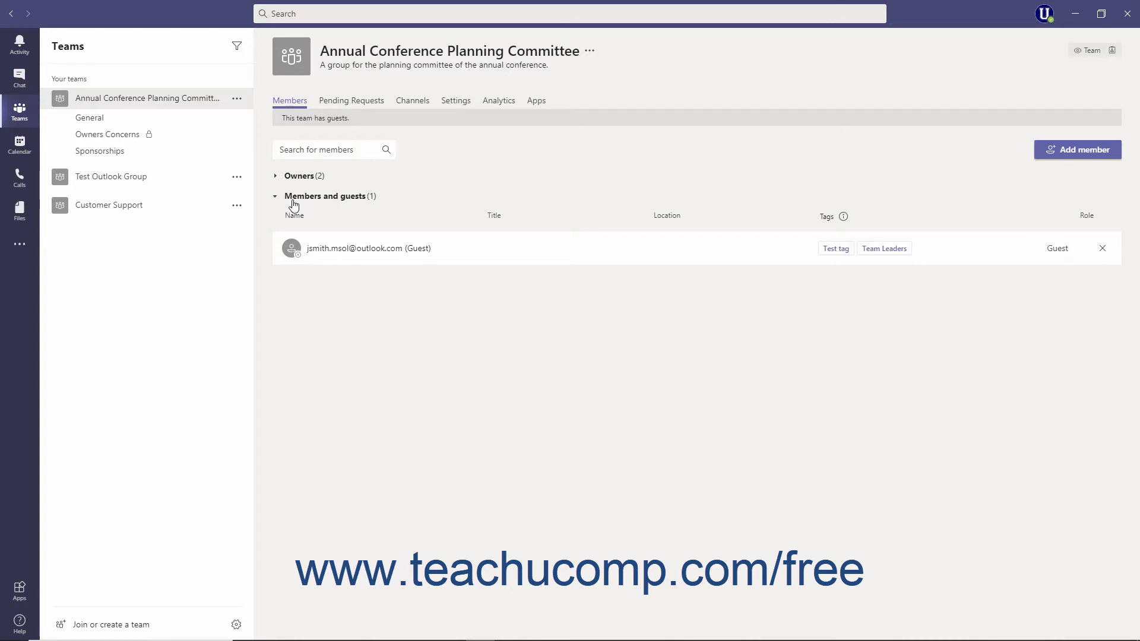
{"action": "left_click", "coordinate": [293, 199]}
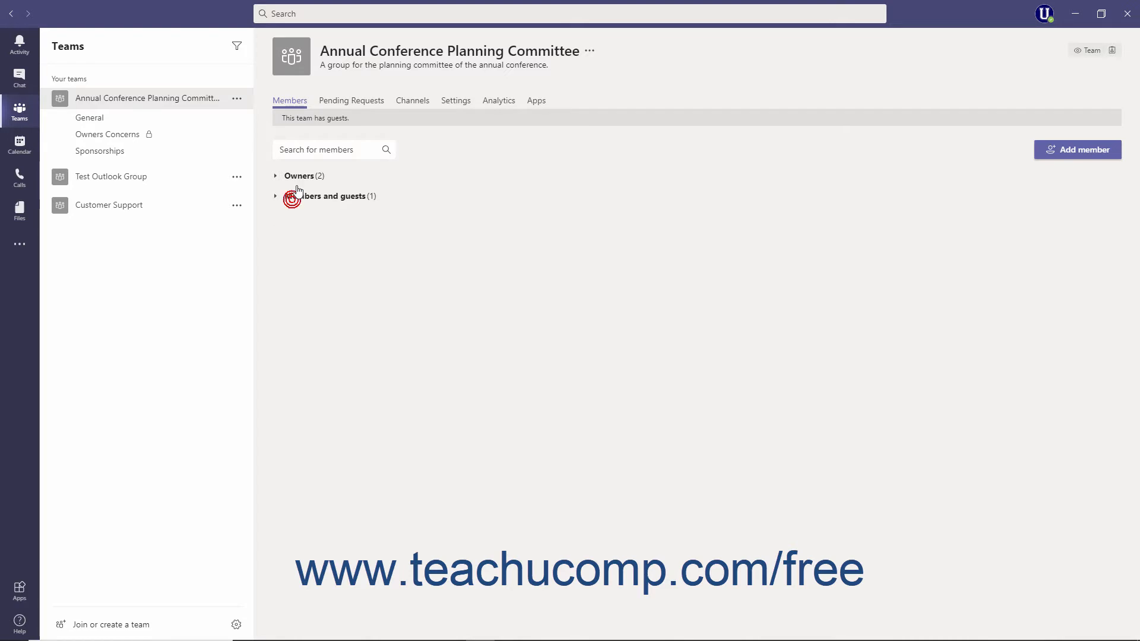
{"action": "left_click", "coordinate": [295, 176]}
Assign the Team Leaders tag to the second owner in the Owners list.
{"action": "mouse_move", "coordinate": [831, 265]}
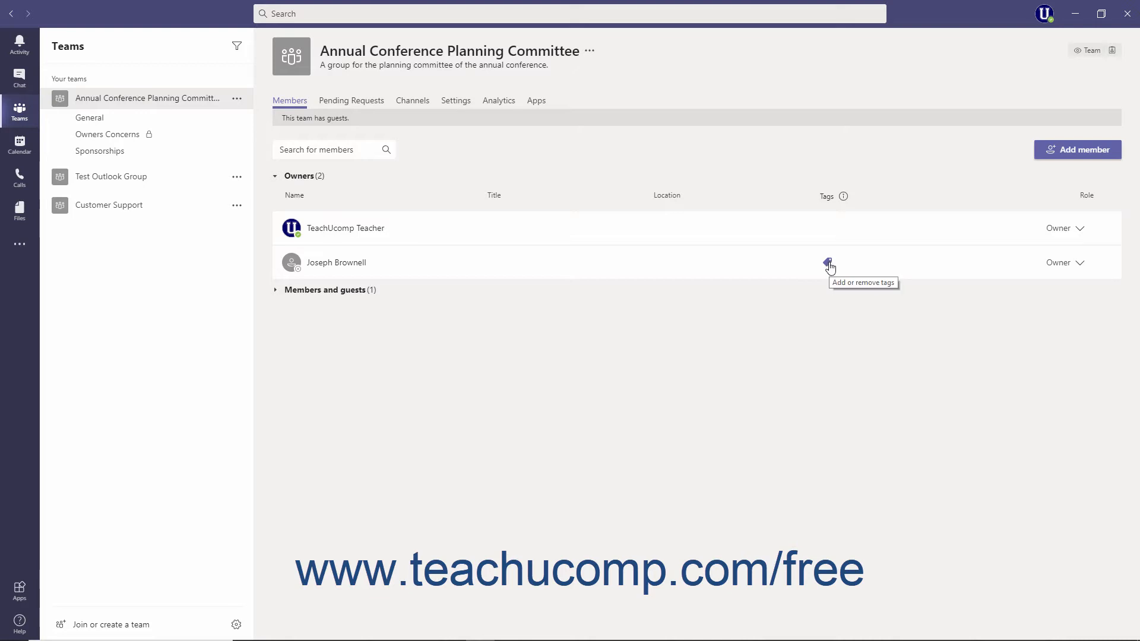
{"action": "left_click", "coordinate": [829, 264]}
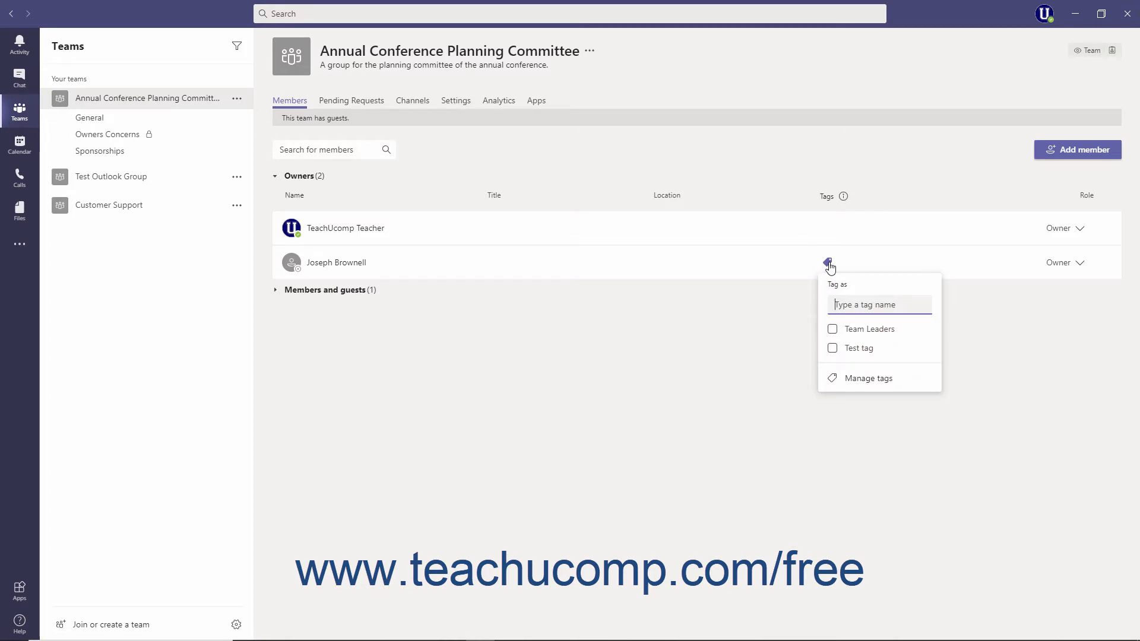
{"action": "left_click", "coordinate": [832, 330]}
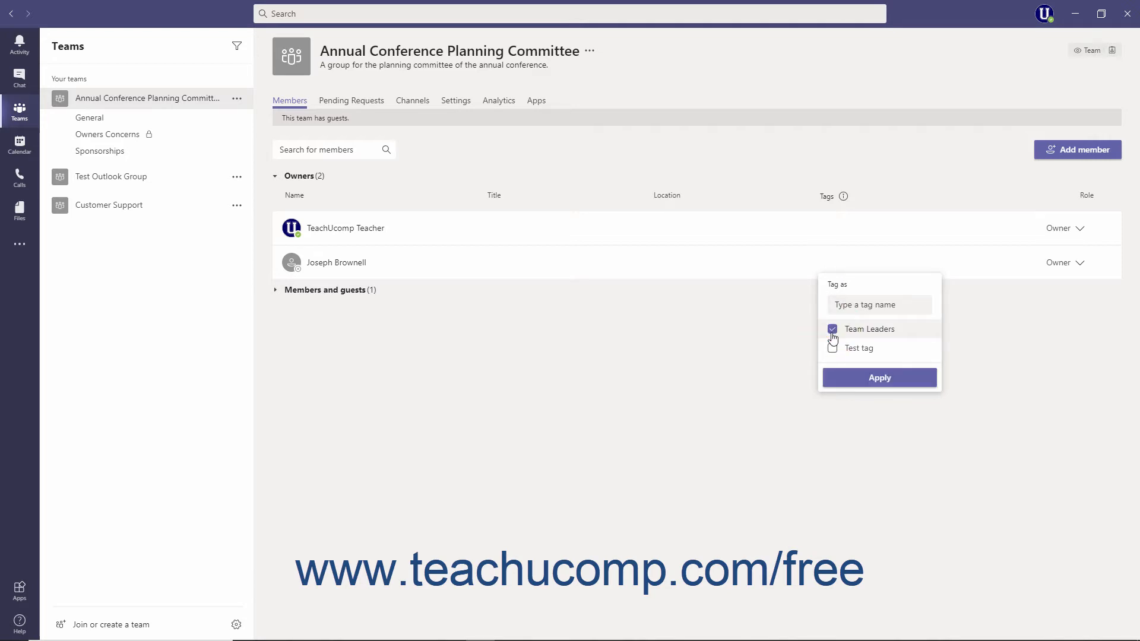
{"action": "left_click", "coordinate": [845, 379]}
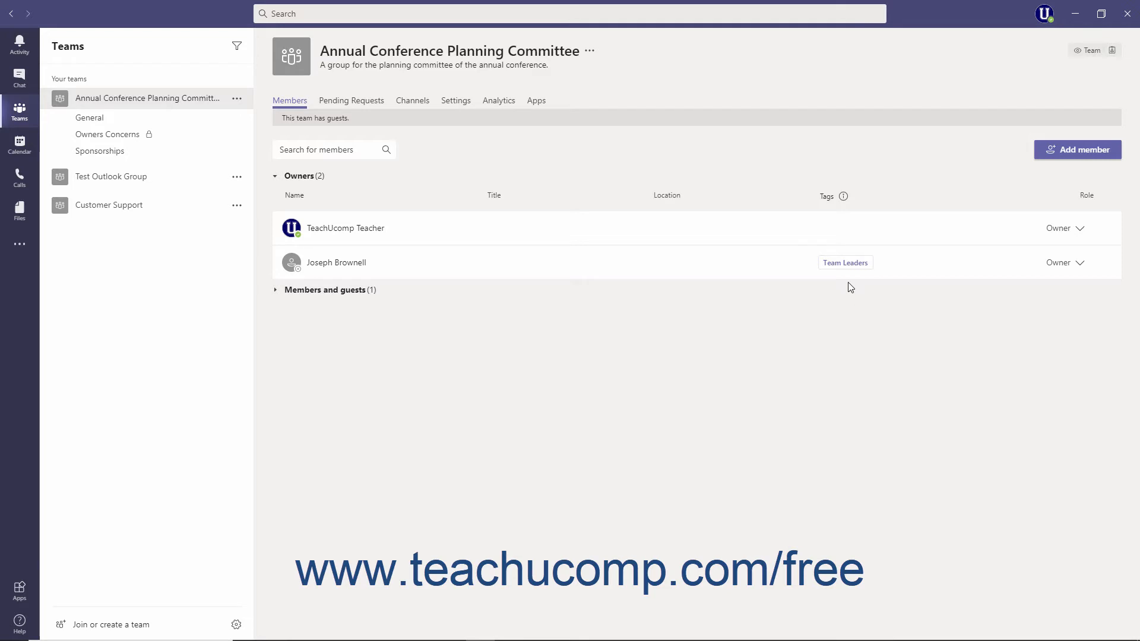
View the members of the Team Leaders tag from the owner's tag.
{"action": "mouse_move", "coordinate": [851, 271]}
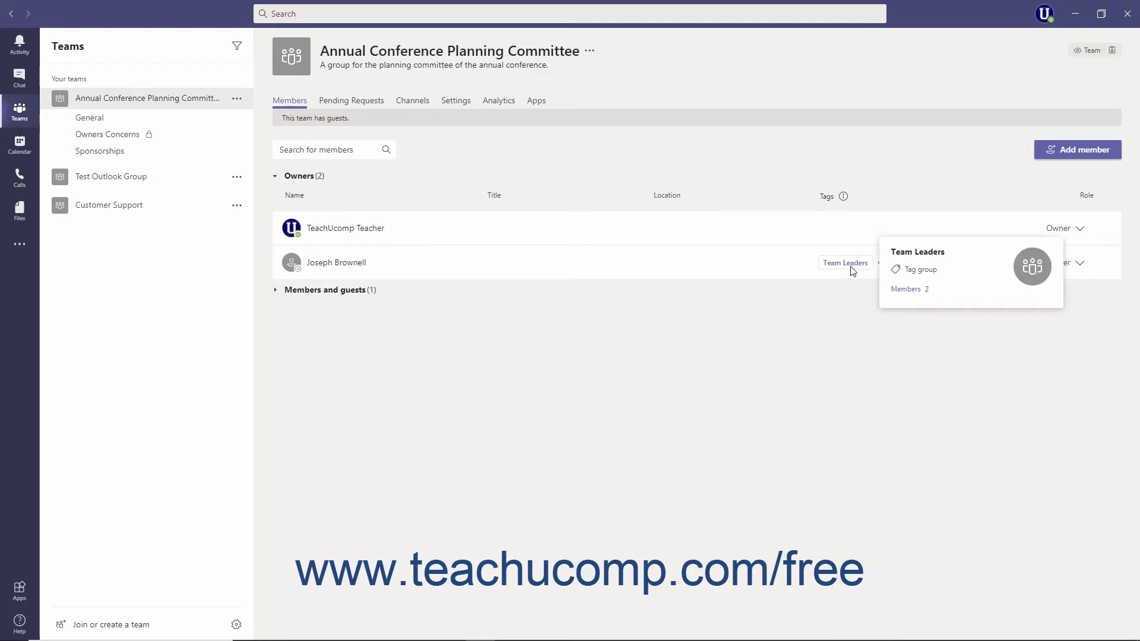
{"action": "left_click", "coordinate": [908, 290]}
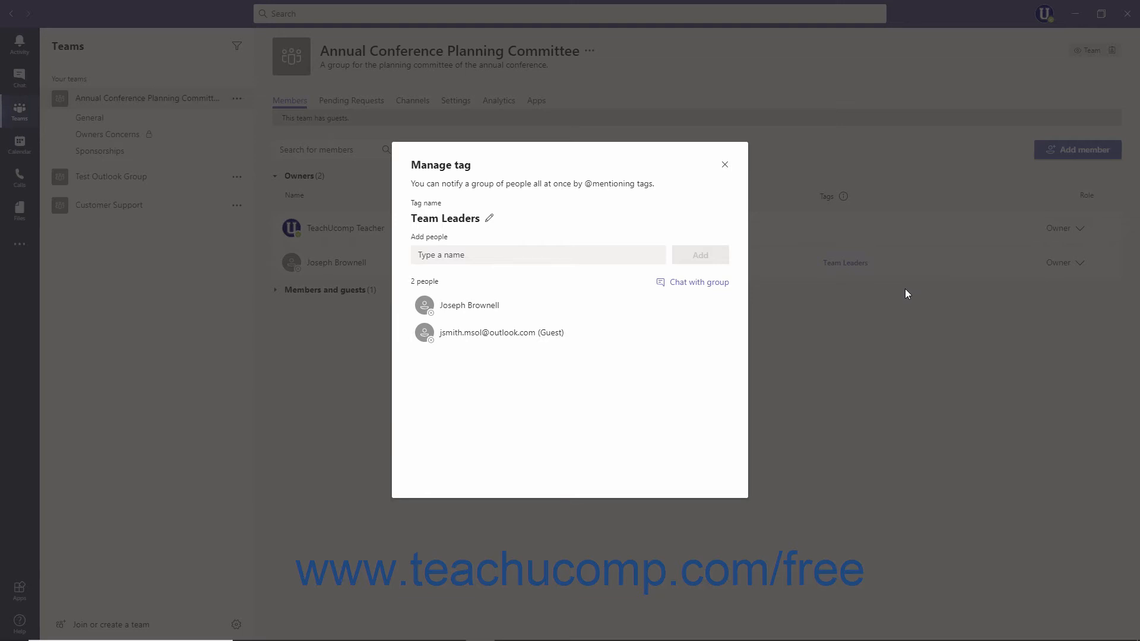
{"action": "left_click", "coordinate": [724, 166]}
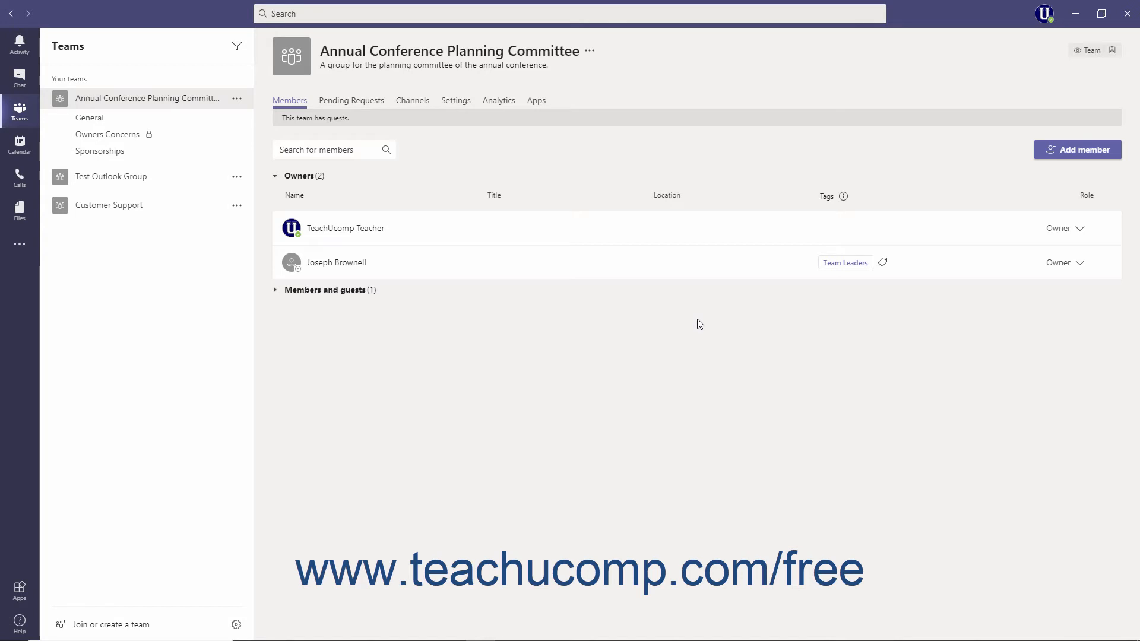
Open the team's tag management and browse the All tags and Your tags lists.
{"action": "left_click", "coordinate": [238, 100]}
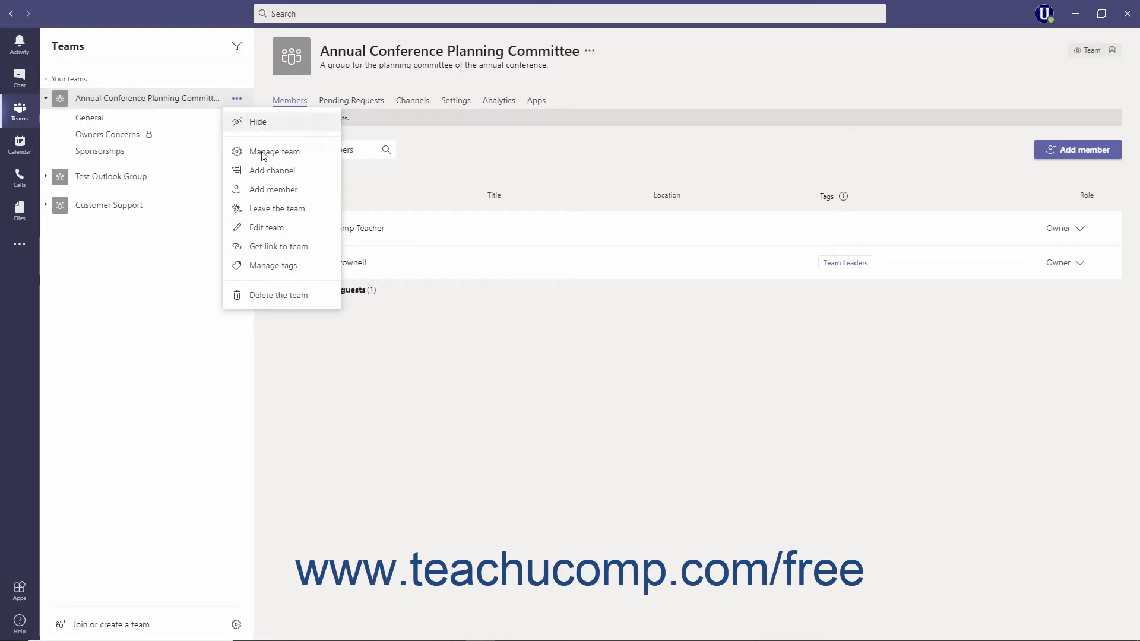
{"action": "left_click", "coordinate": [277, 267]}
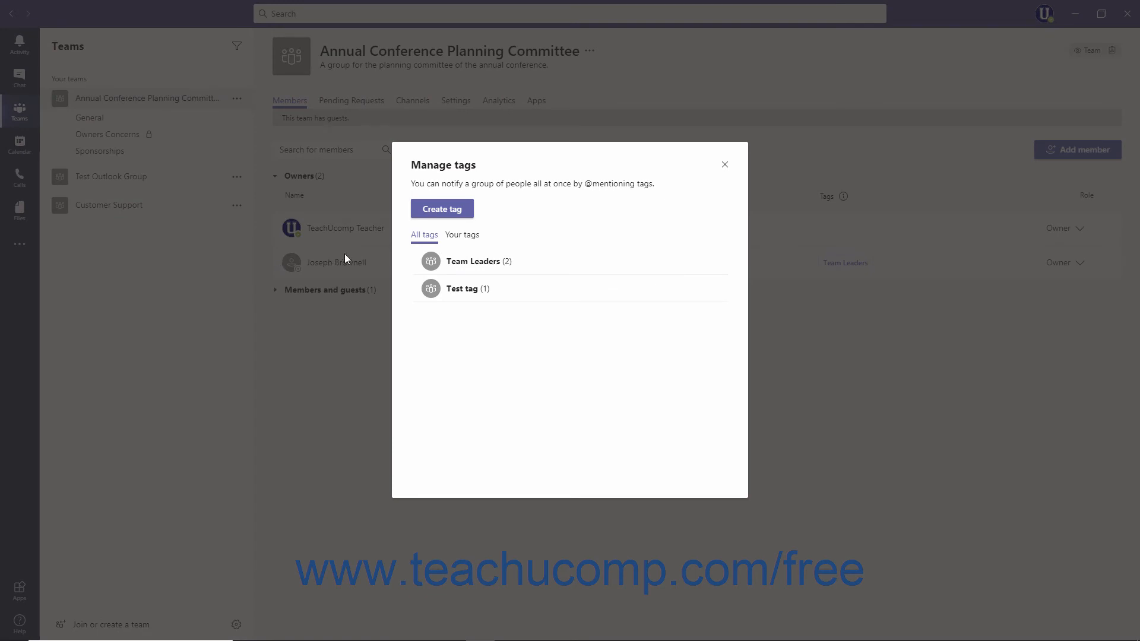
{"action": "left_click", "coordinate": [417, 236]}
{"action": "left_click", "coordinate": [457, 238]}
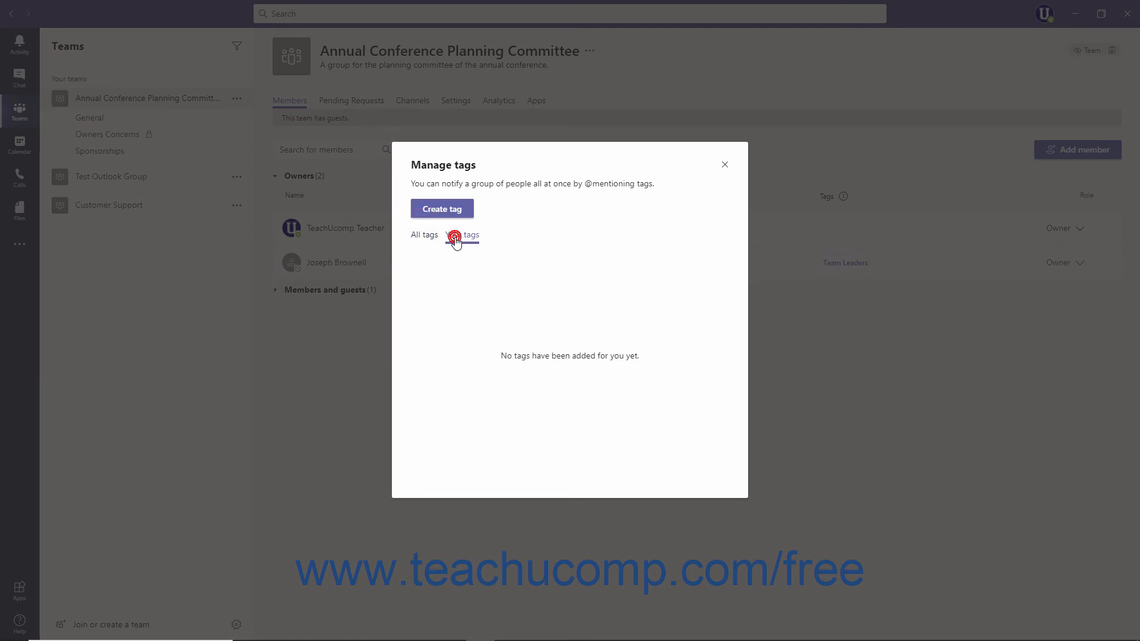
{"action": "left_click", "coordinate": [431, 237]}
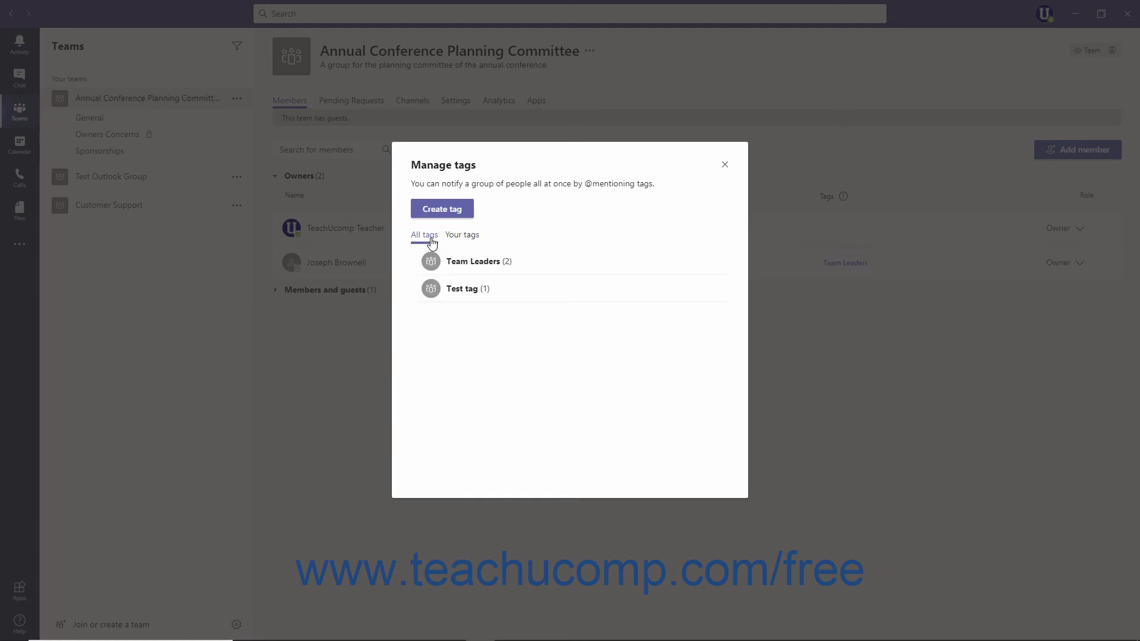
Open the Team Leaders tag and add the TeachUcomp Teacher account to it.
{"action": "left_click", "coordinate": [449, 261]}
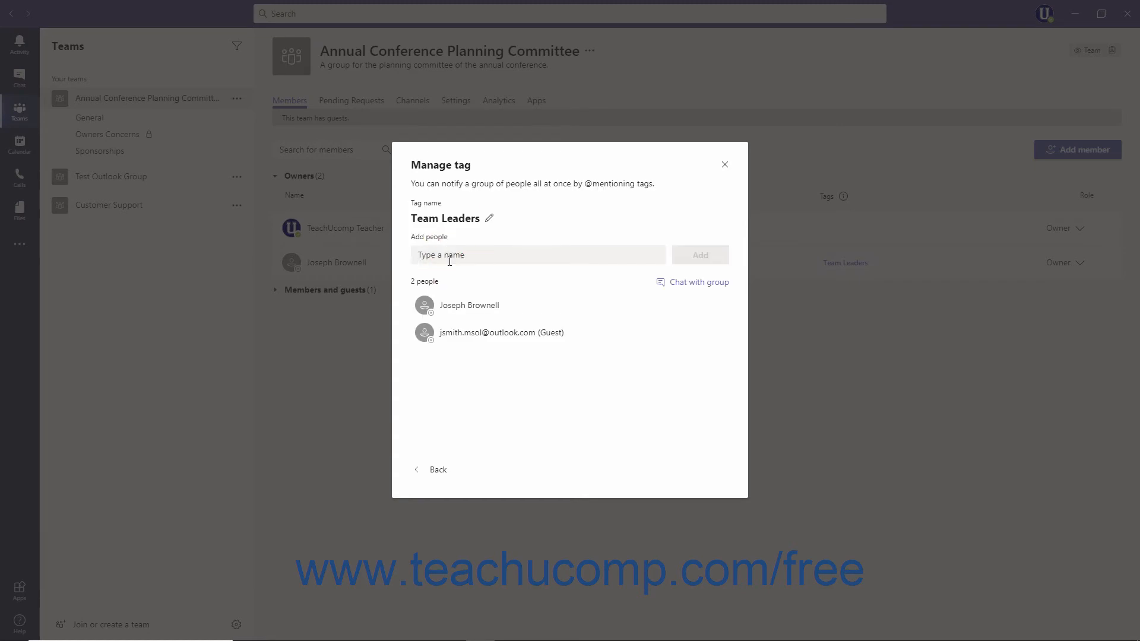
{"action": "left_click", "coordinate": [490, 218]}
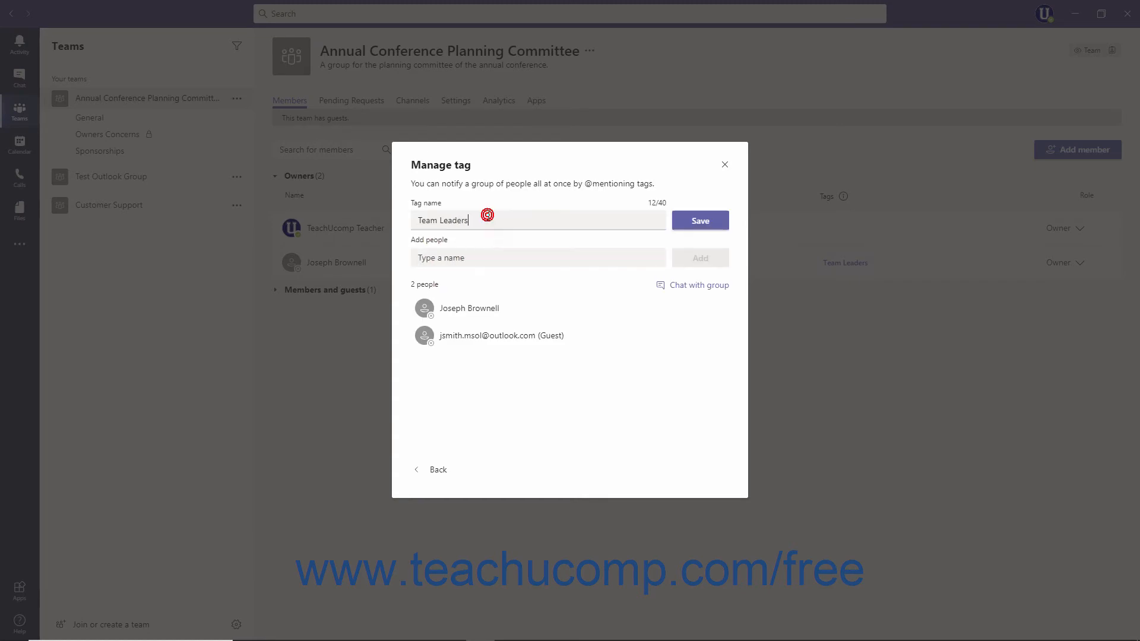
{"action": "left_click", "coordinate": [687, 224]}
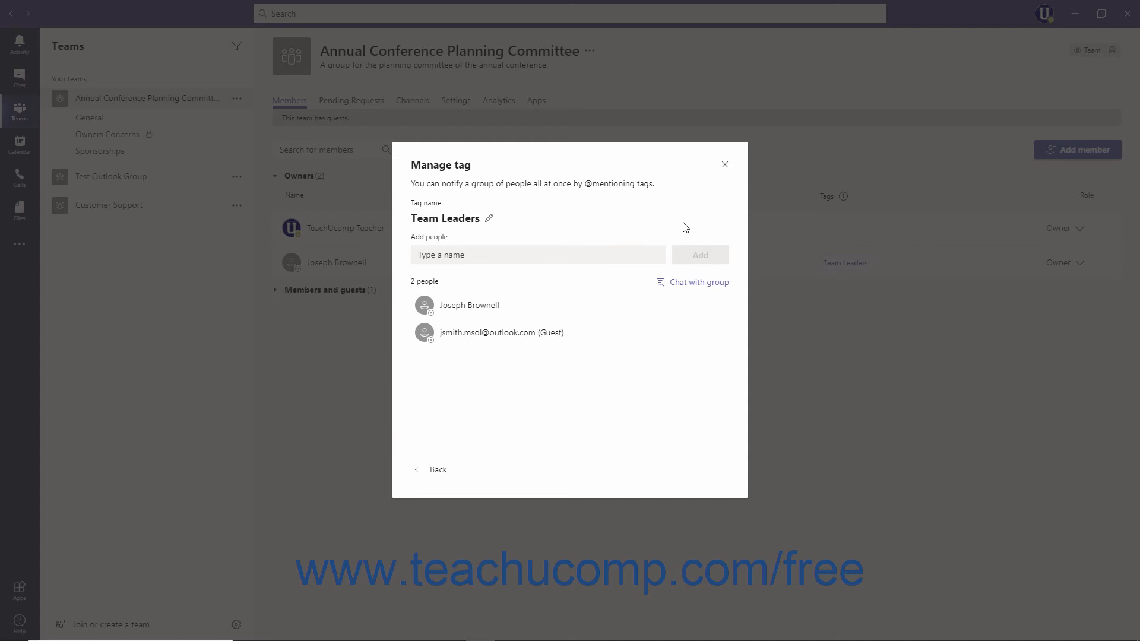
{"action": "left_click", "coordinate": [537, 251]}
{"action": "type", "text": "TEac"}
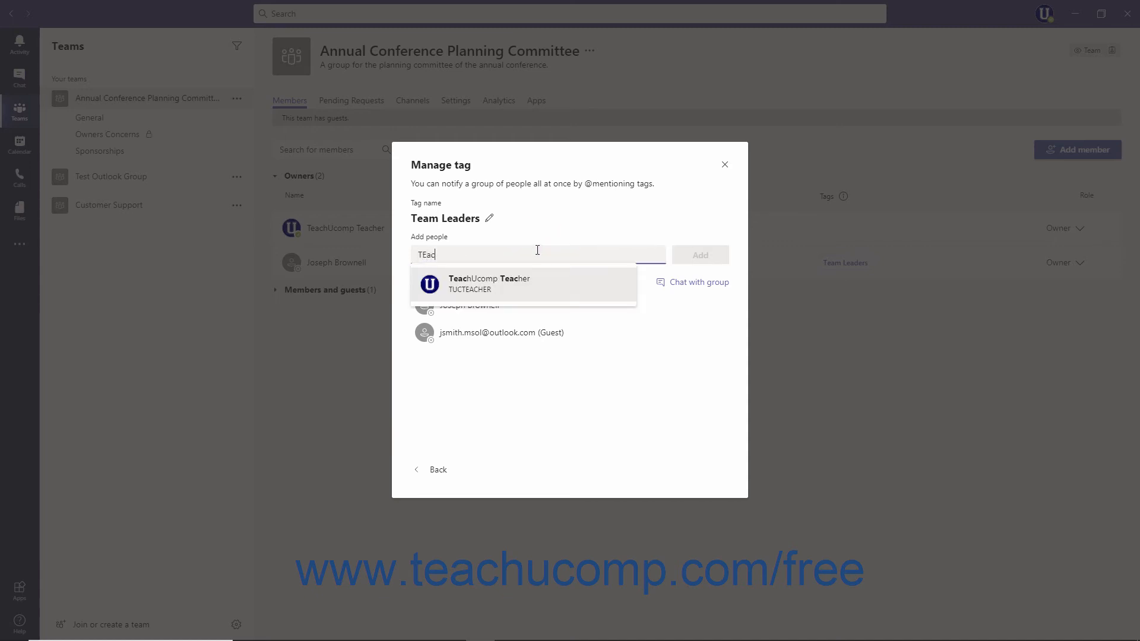
{"action": "left_click", "coordinate": [520, 284]}
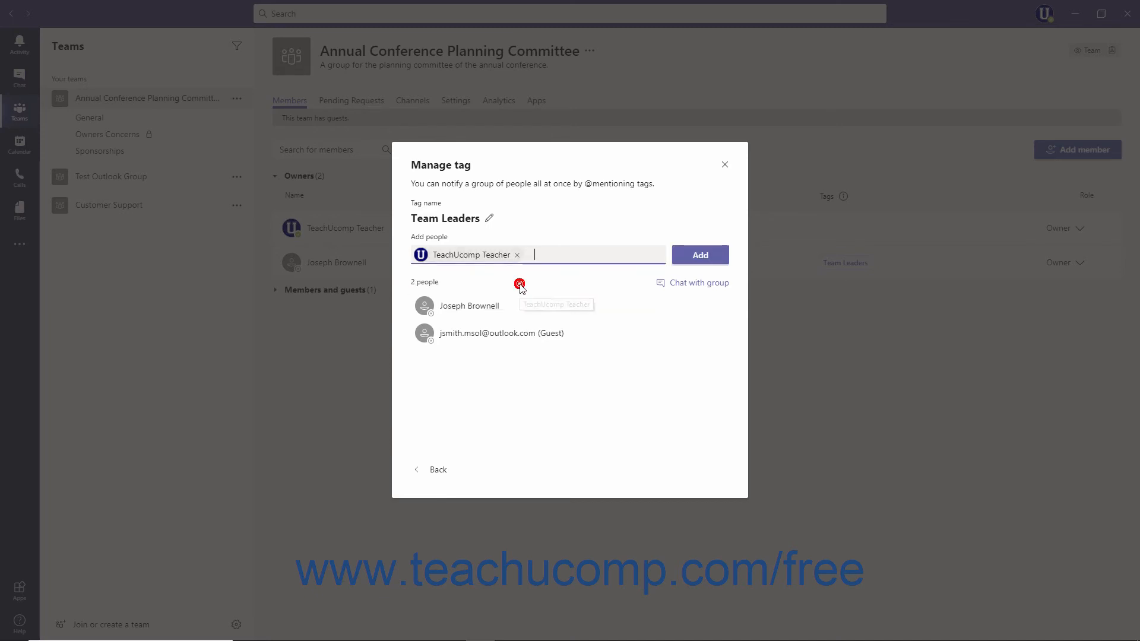
{"action": "left_click", "coordinate": [700, 257]}
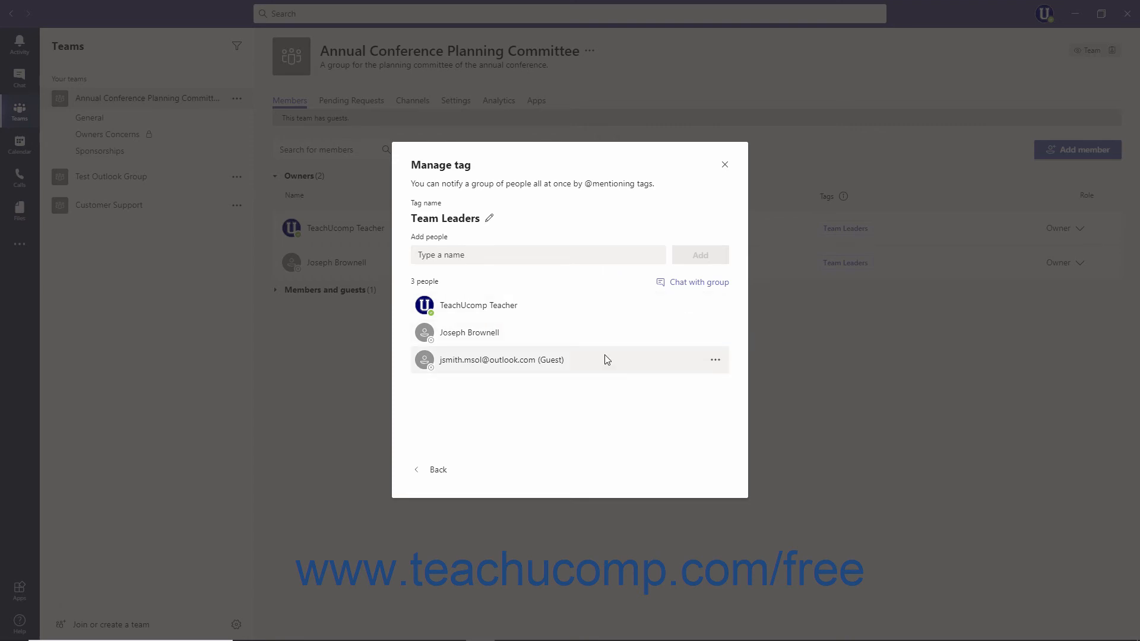
Remove the guest member from the Team Leaders tag.
{"action": "left_click", "coordinate": [714, 360]}
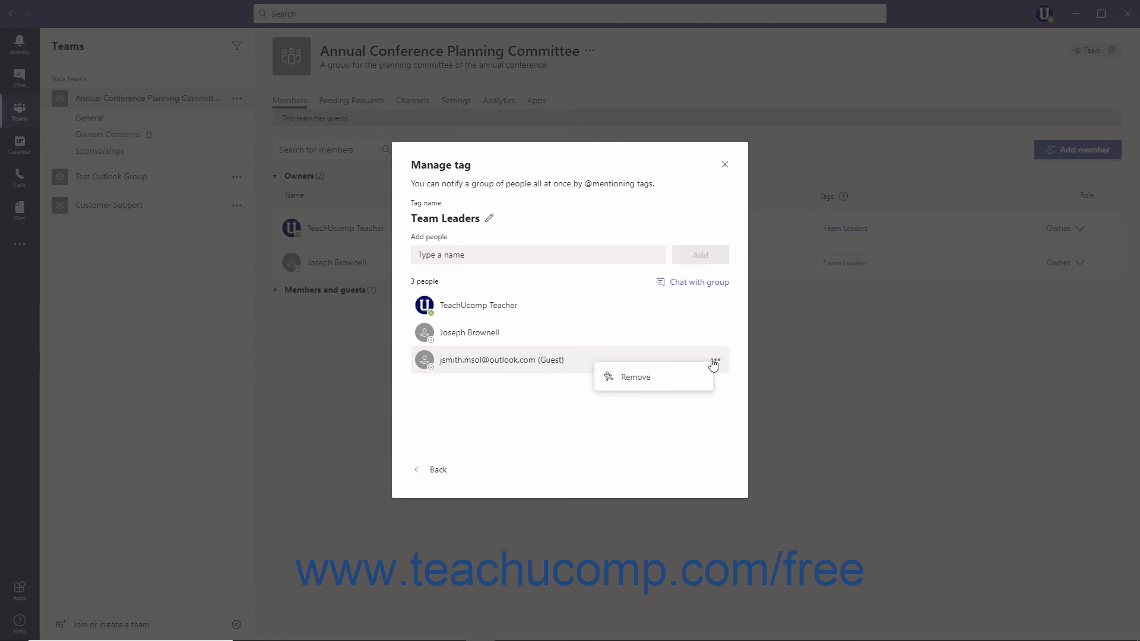
{"action": "left_click", "coordinate": [664, 391]}
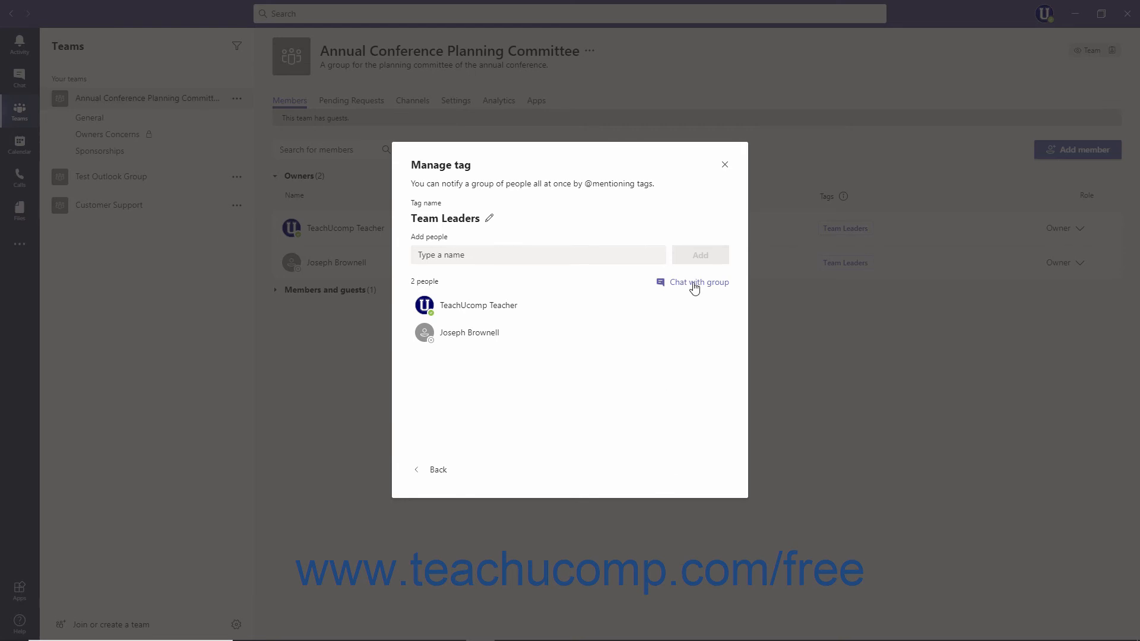
Close the tag manager and return to the team's General channel.
{"action": "left_click", "coordinate": [439, 472]}
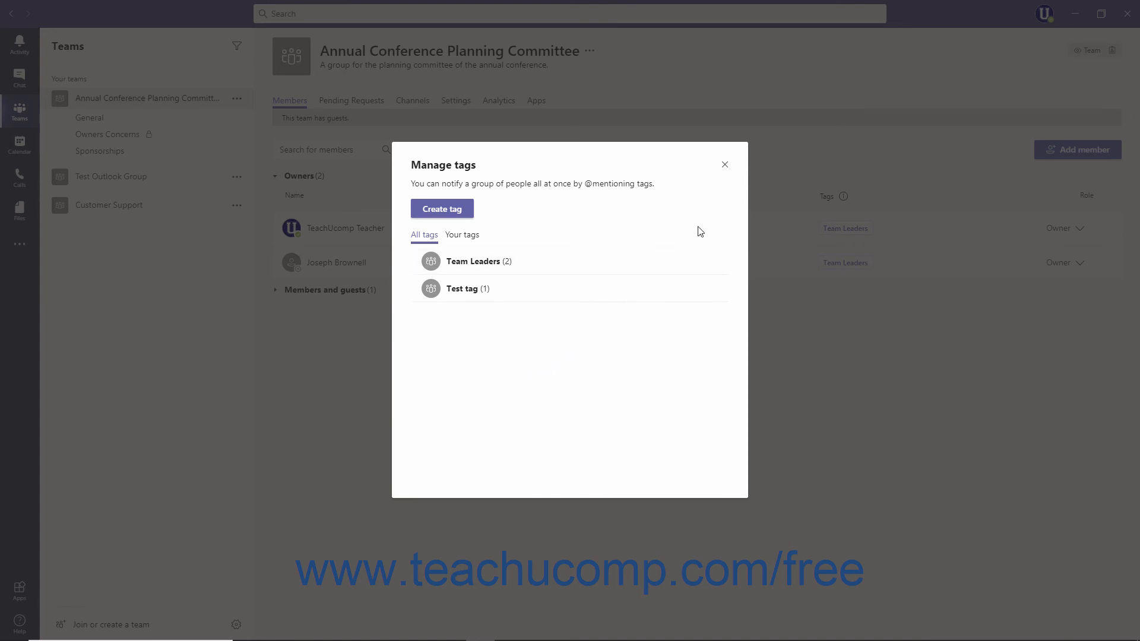
{"action": "left_click", "coordinate": [725, 166]}
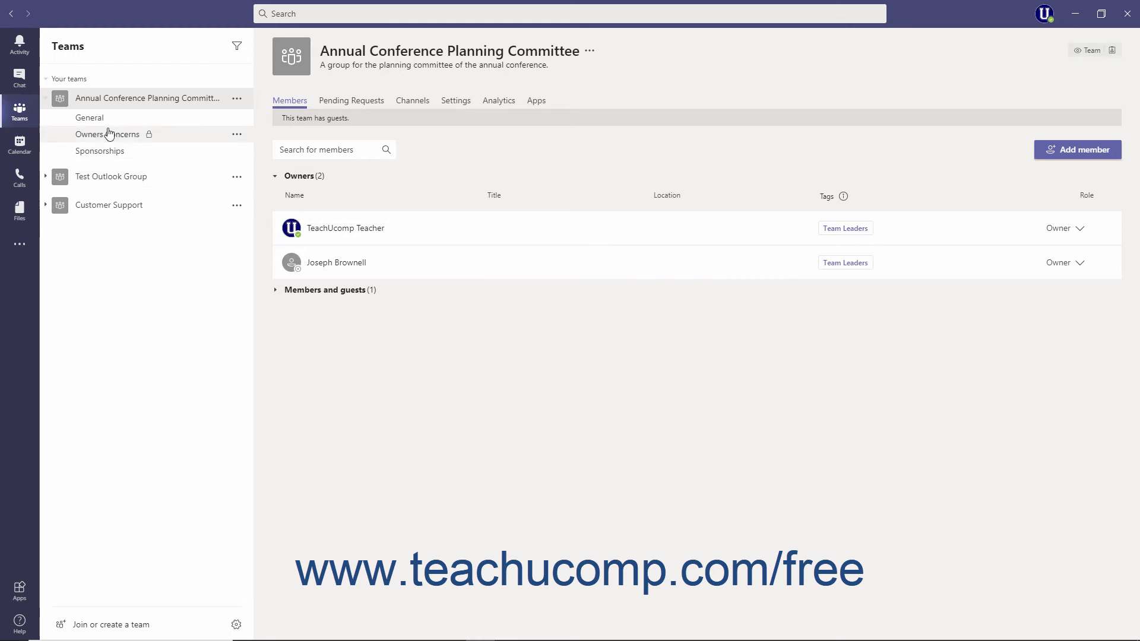
{"action": "left_click", "coordinate": [95, 117]}
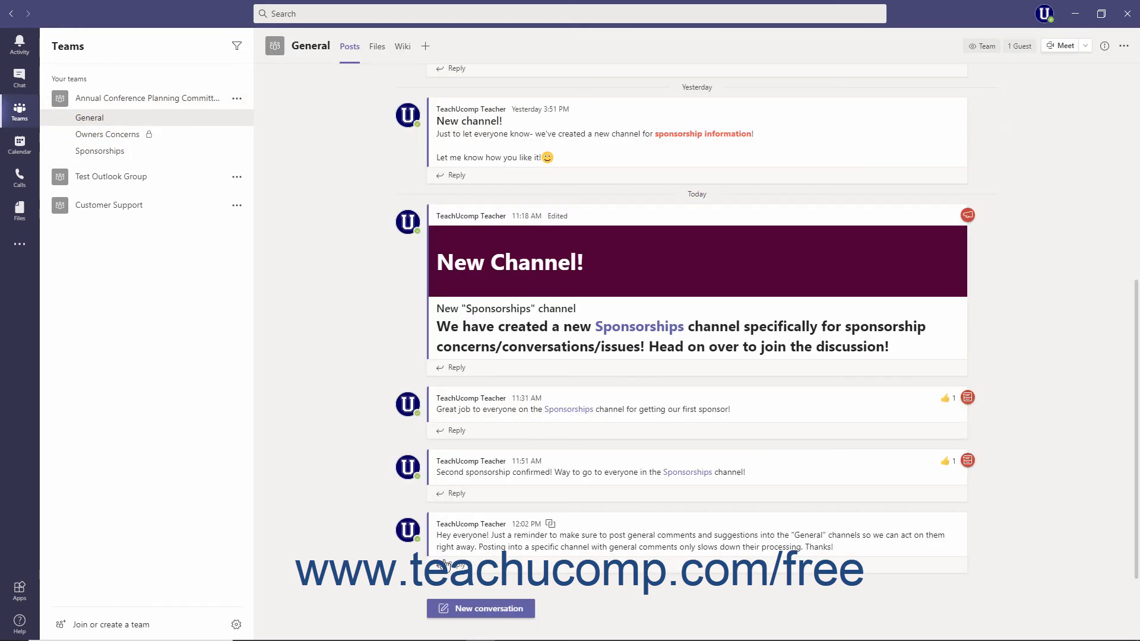
Start a new conversation in the General channel mentioning the Team Leaders tag, then discard the draft.
{"action": "left_click", "coordinate": [483, 608]}
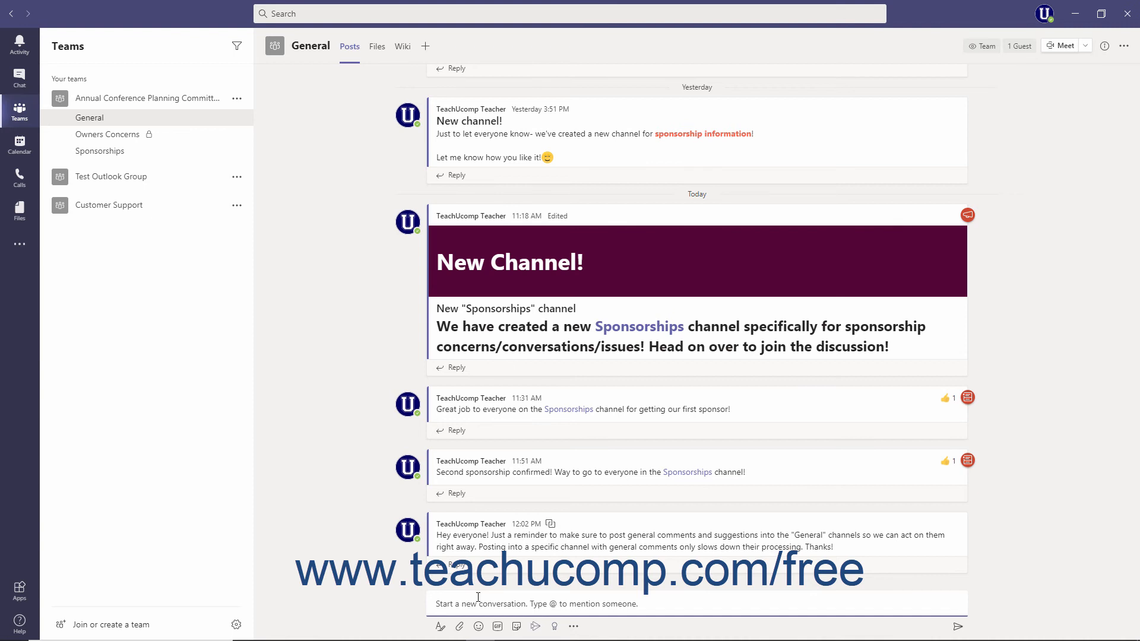
{"action": "type", "text": "@T"}
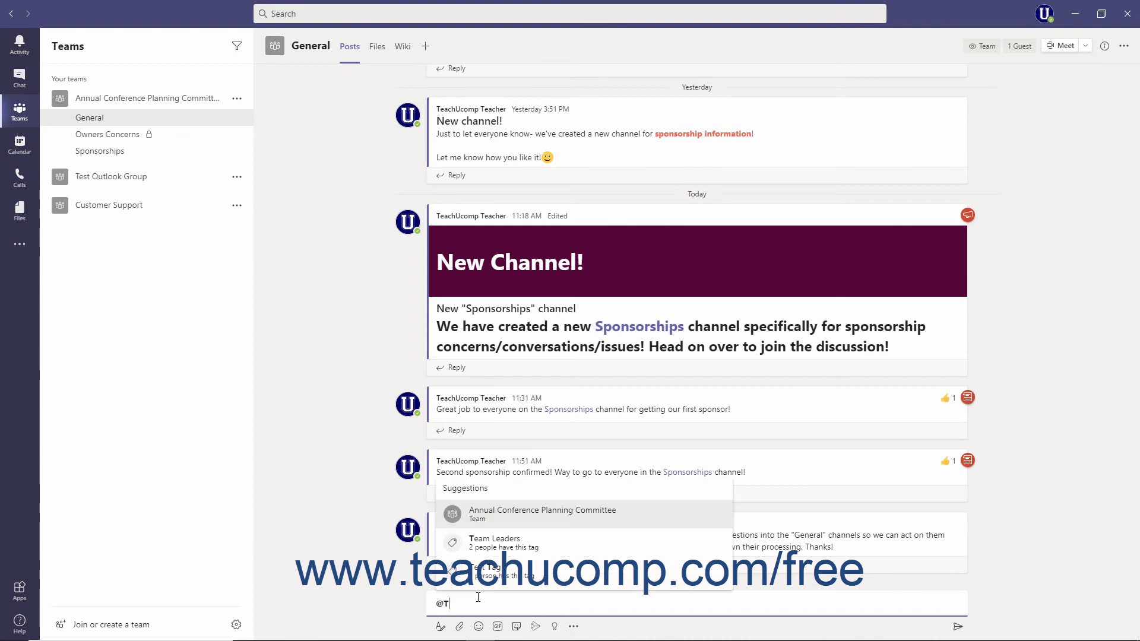
{"action": "left_click", "coordinate": [495, 541]}
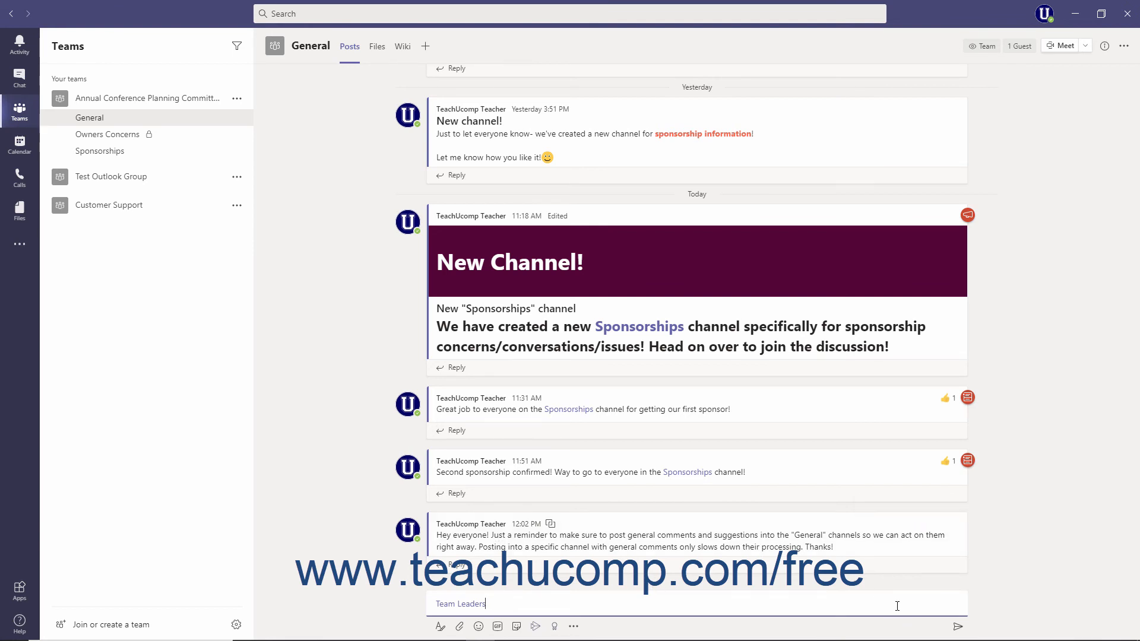
{"action": "left_click", "coordinate": [441, 627]}
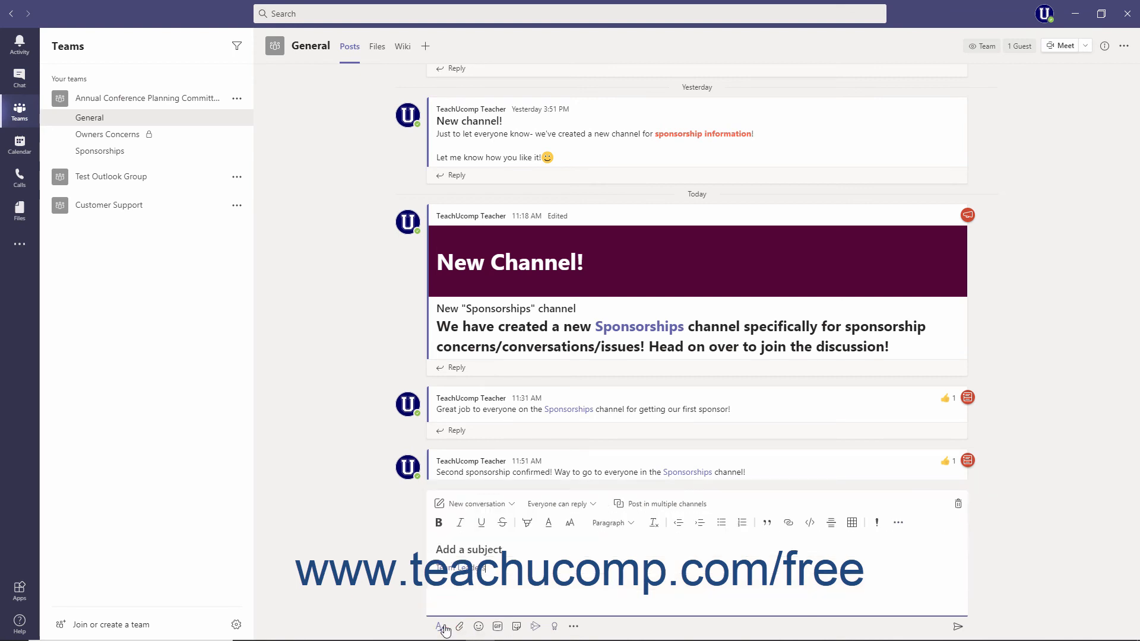
{"action": "left_click", "coordinate": [957, 504]}
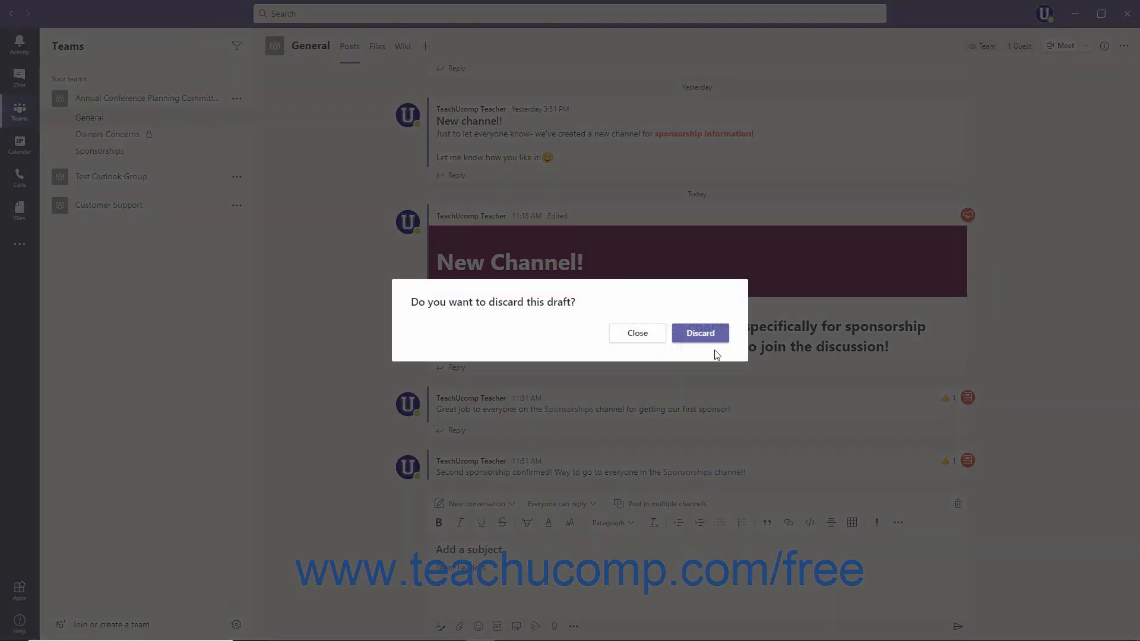
{"action": "left_click", "coordinate": [713, 336]}
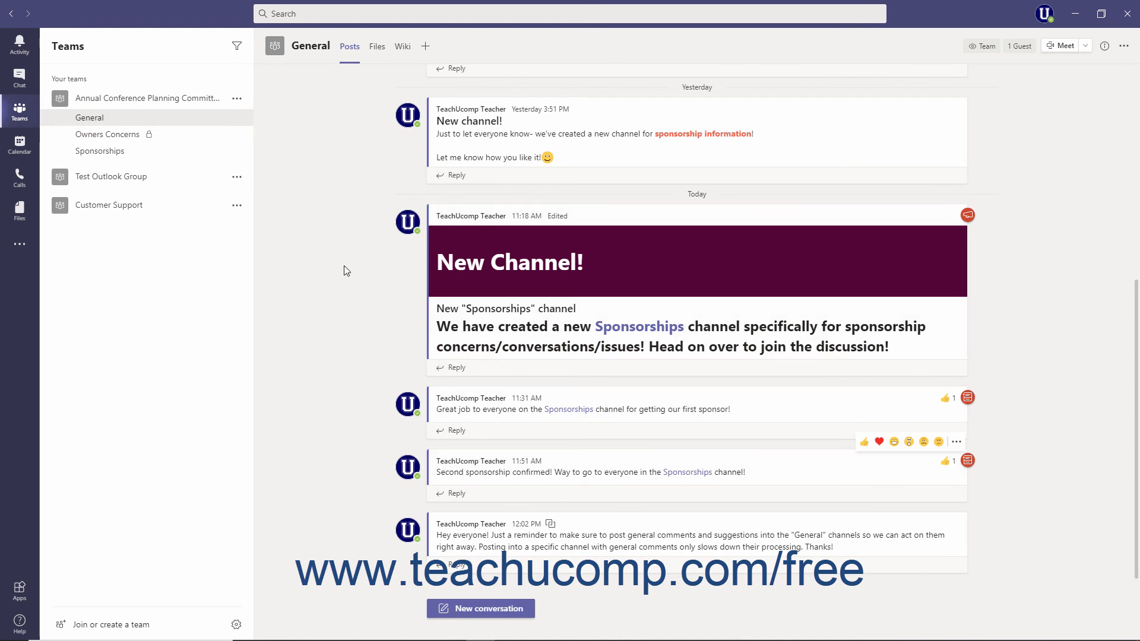
Start a new chat addressed to the Team Leaders tag, then return to the Teams view.
{"action": "left_click", "coordinate": [19, 85]}
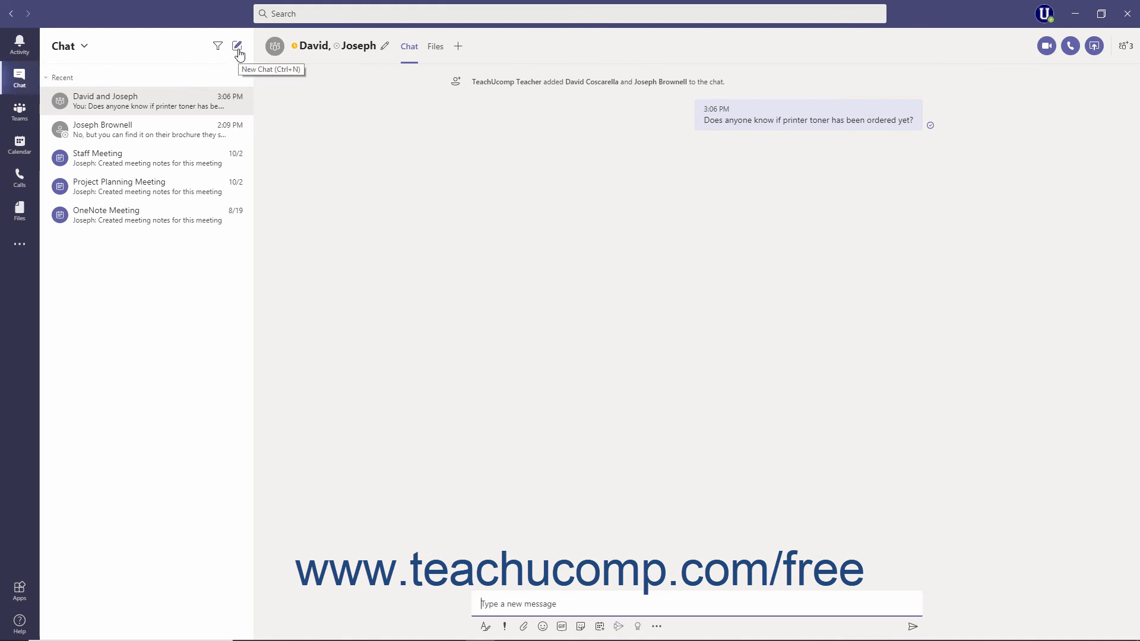
{"action": "left_click", "coordinate": [238, 50]}
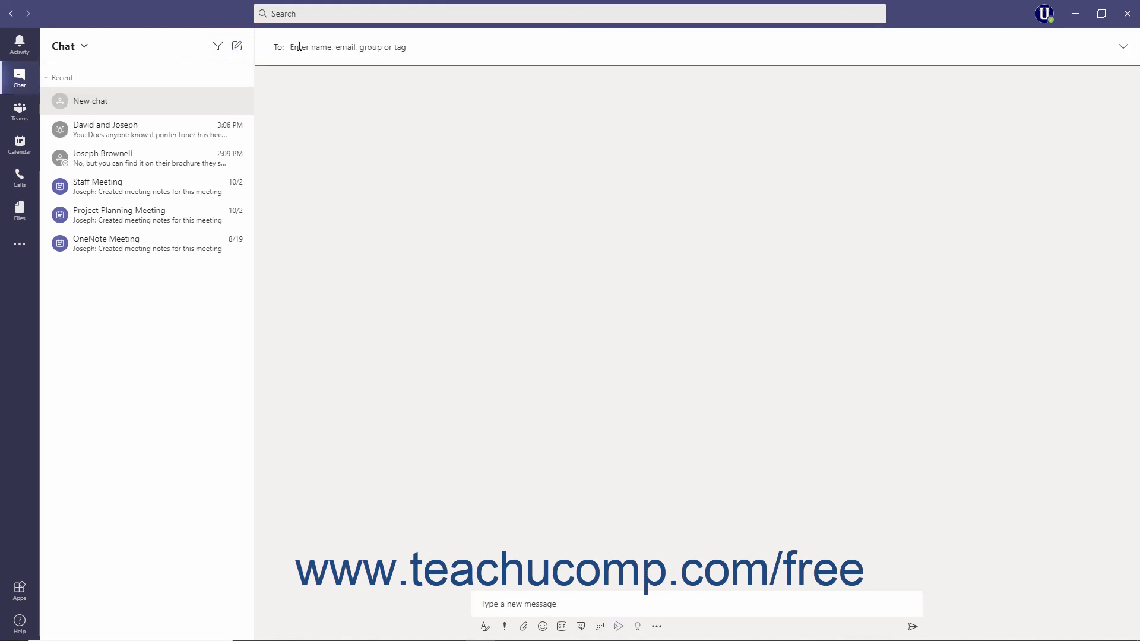
{"action": "left_click", "coordinate": [299, 46]}
{"action": "type", "text": "Team"}
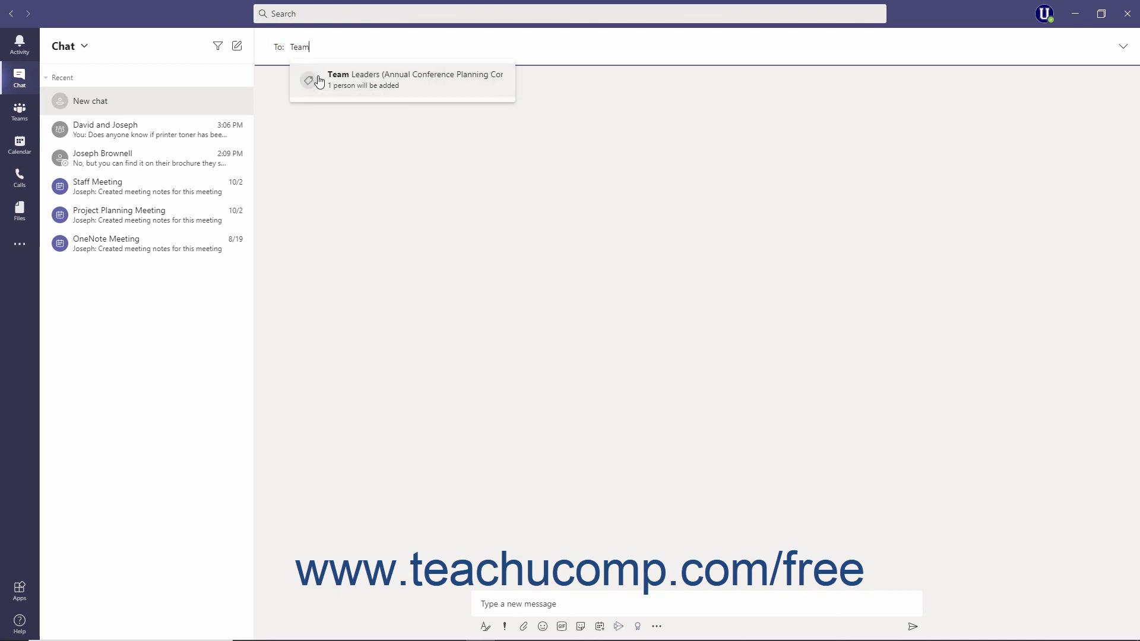
{"action": "left_click", "coordinate": [318, 79]}
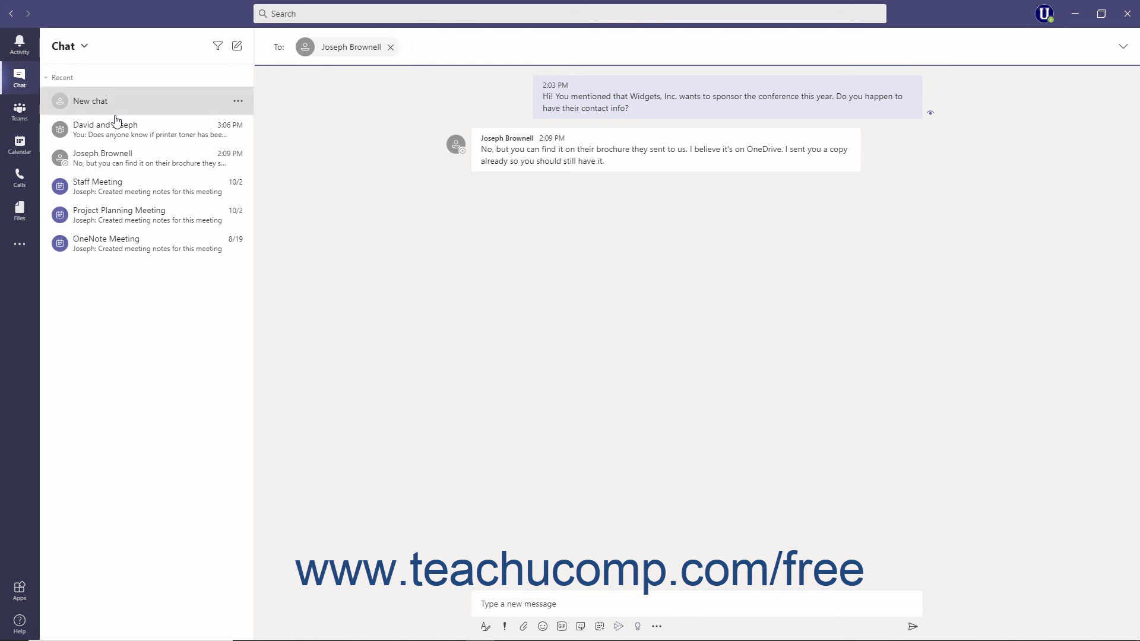
{"action": "left_click", "coordinate": [21, 113]}
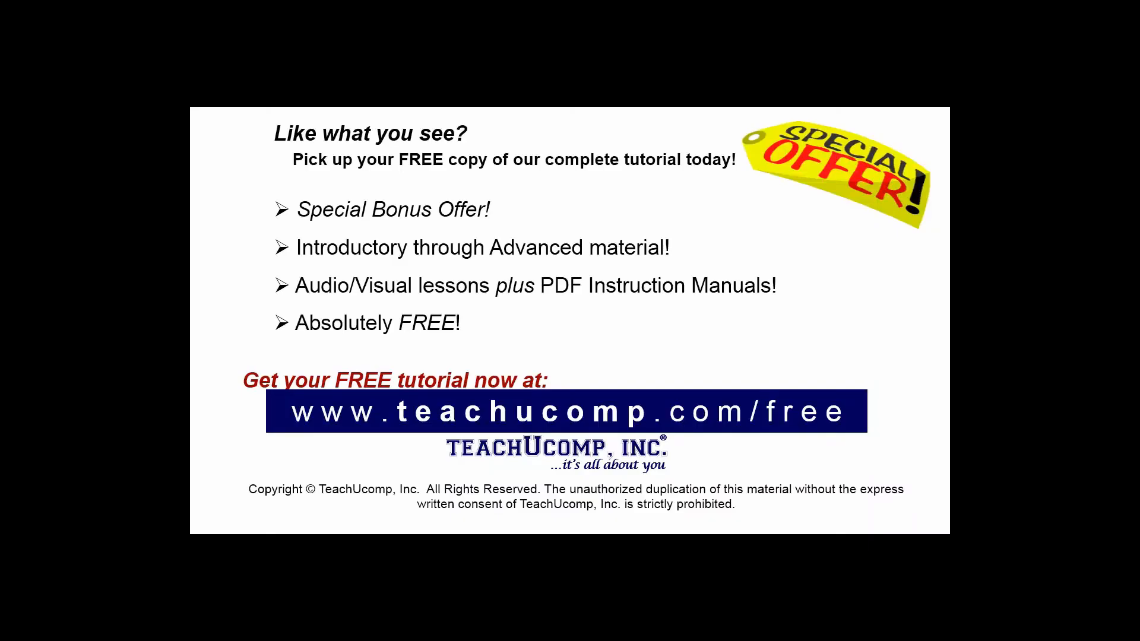